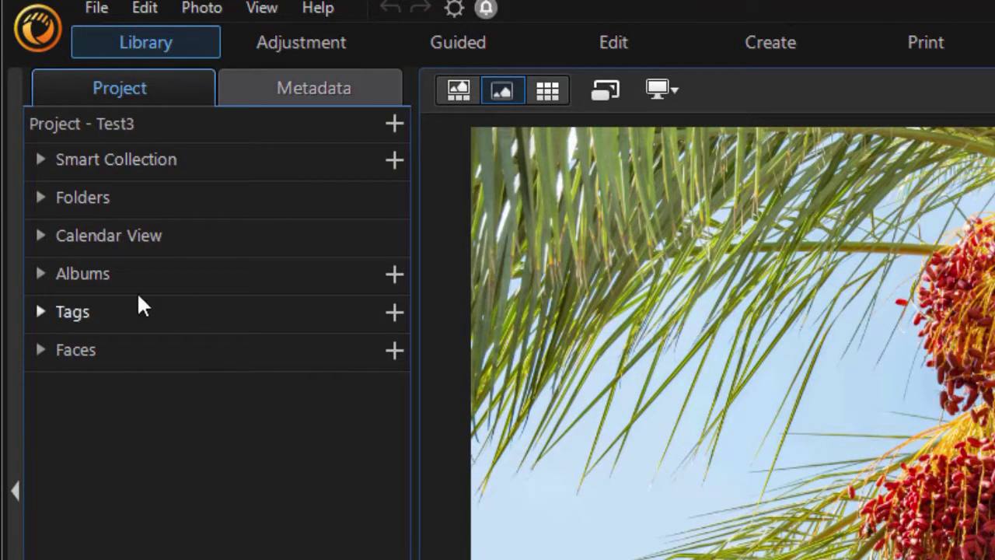
Step: Expand Smart Collection and switch to loupe-with-filmstrip view, showing the date-palm photo above 11 thumbnails
click(15, 490)
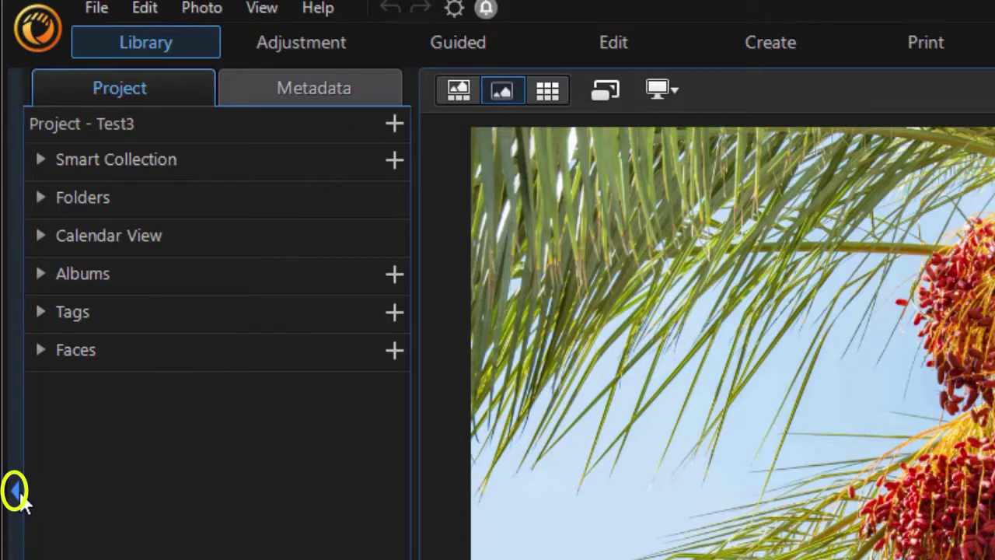
click(15, 490)
click(17, 492)
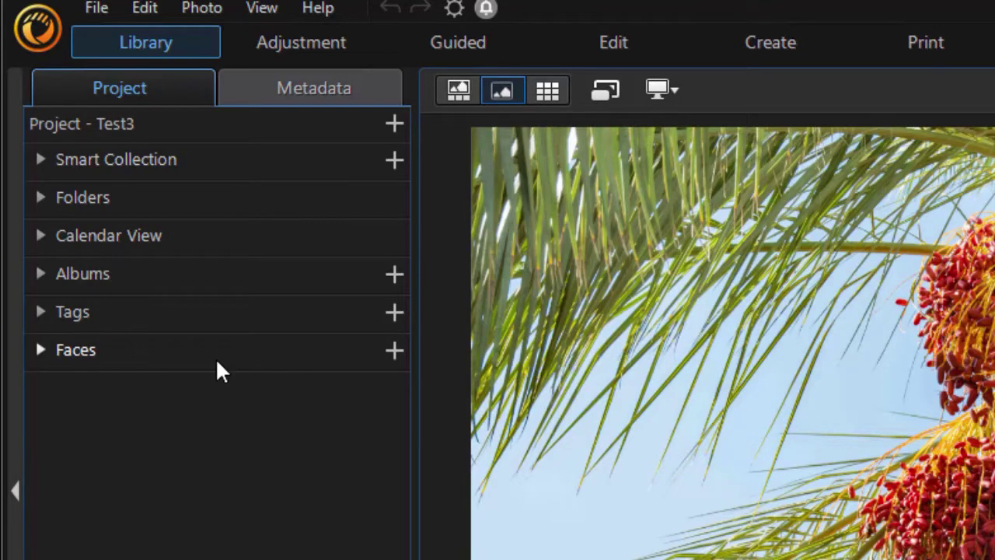
click(42, 158)
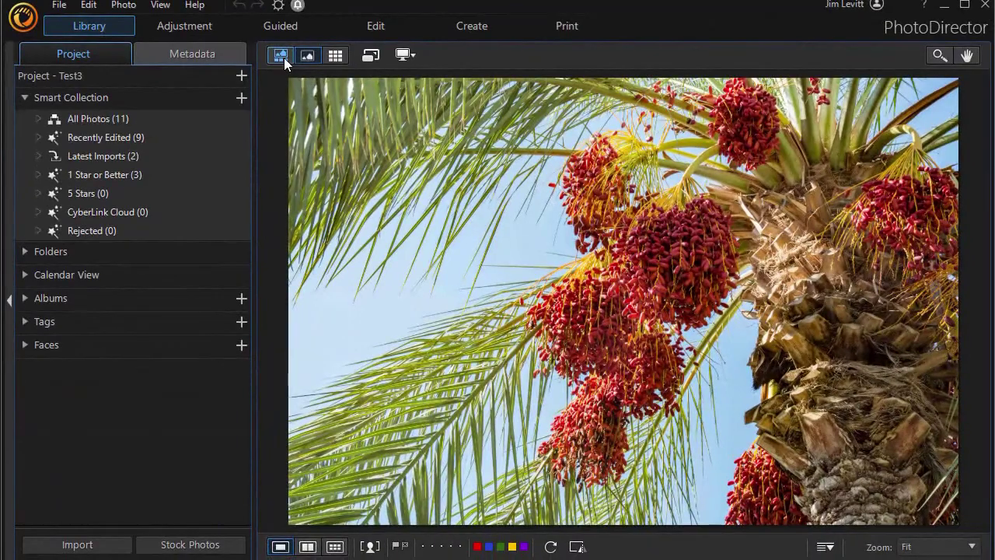
click(280, 56)
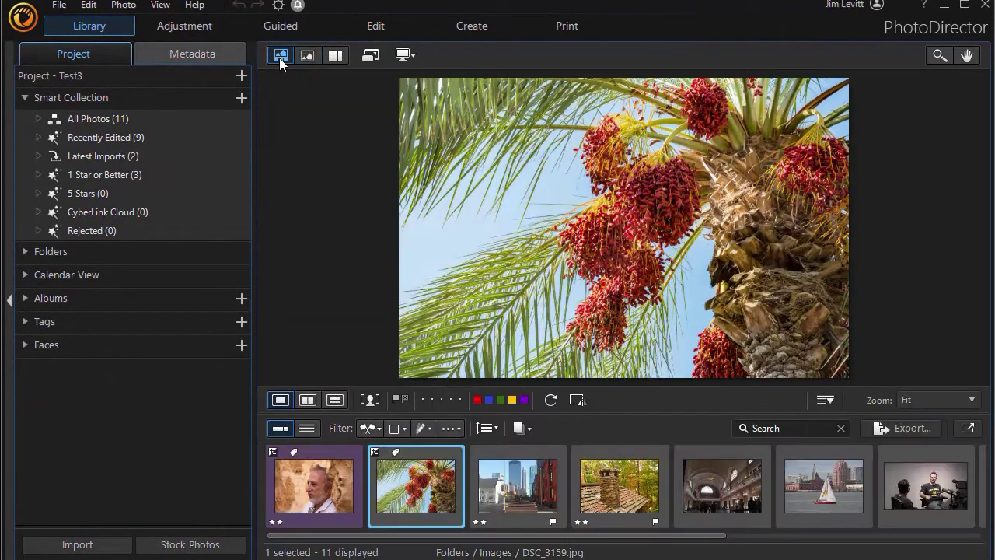
Step: Step through All Photos, Latest Imports, 1 Star or Better, 5 Stars, CyberLink Cloud and Rejected
drag(536, 537, 461, 532)
click(163, 118)
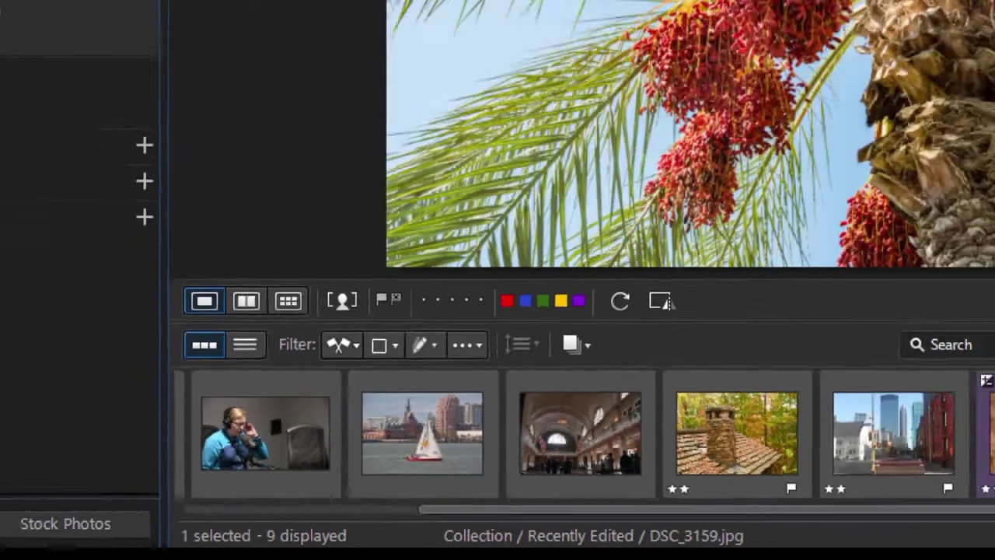
click(135, 155)
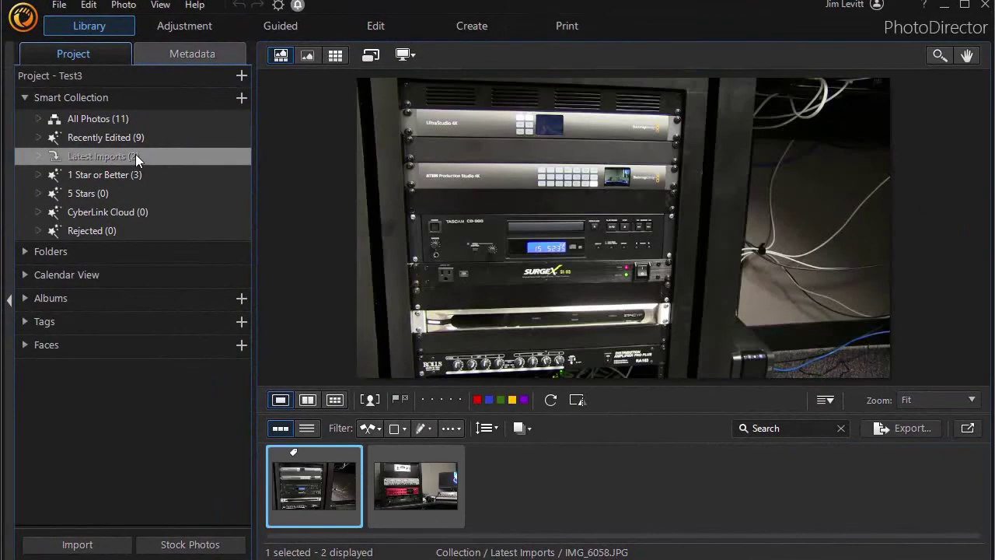
click(181, 170)
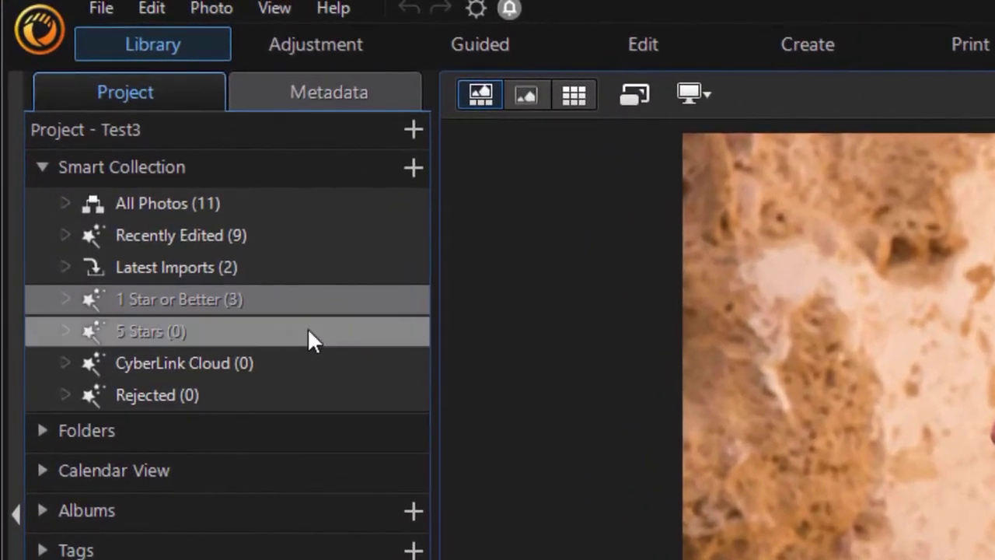
click(309, 332)
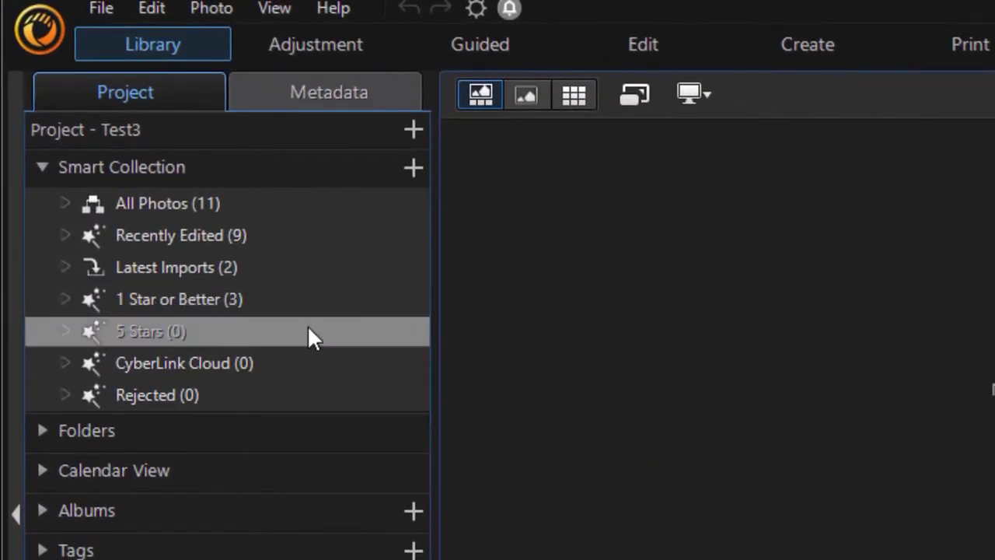
click(330, 362)
click(315, 393)
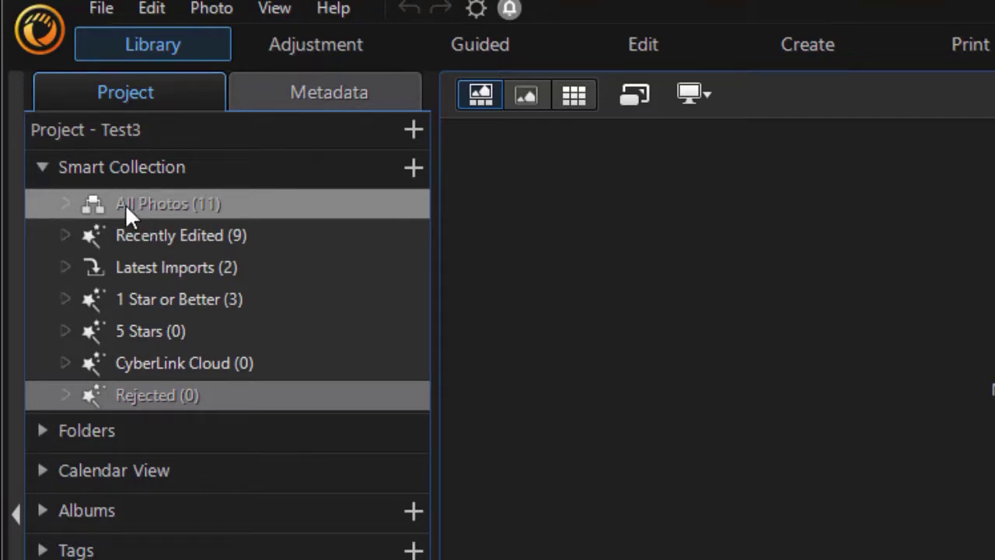
Step: Collapse Smart Collection and expand Folders down to 2 Terabyte (G:) > Images
click(43, 163)
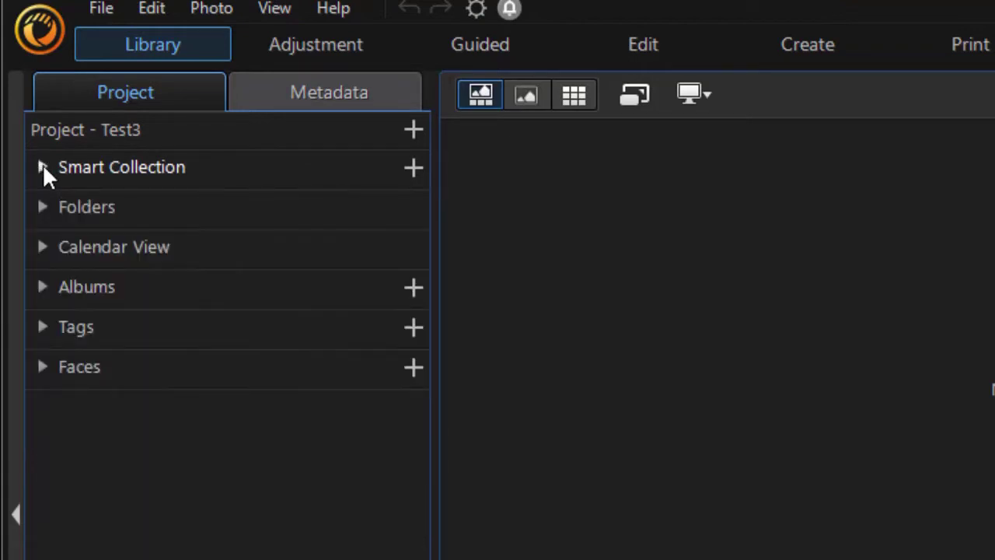
click(45, 207)
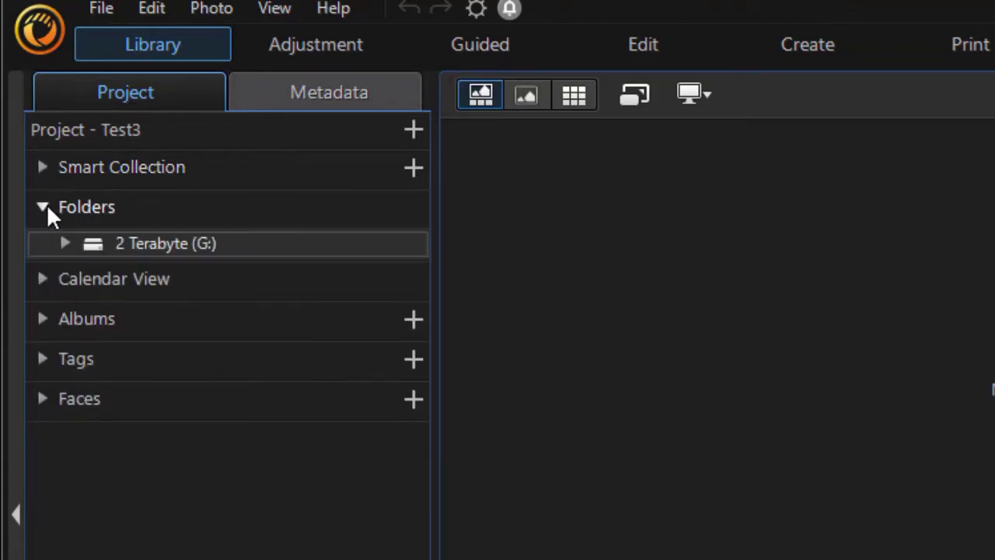
click(66, 244)
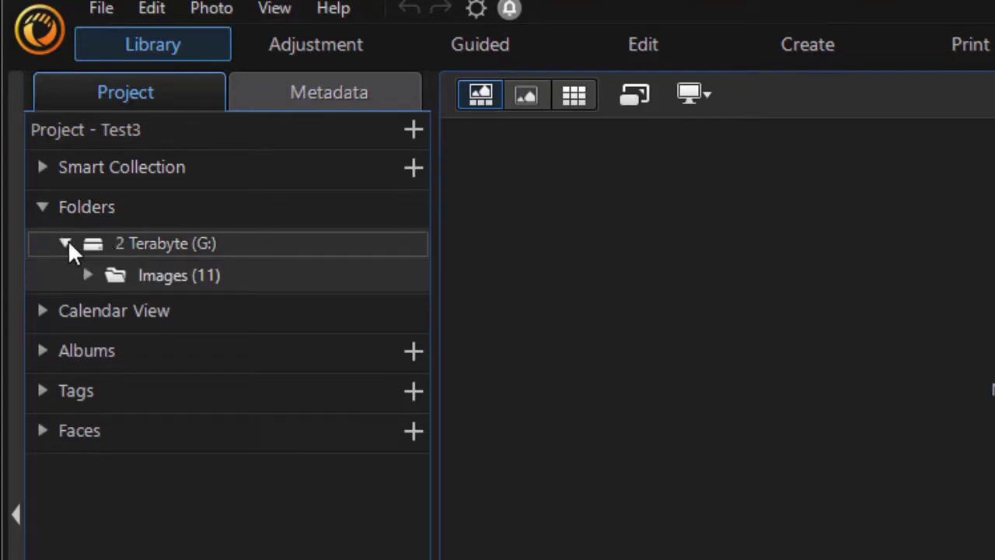
click(88, 276)
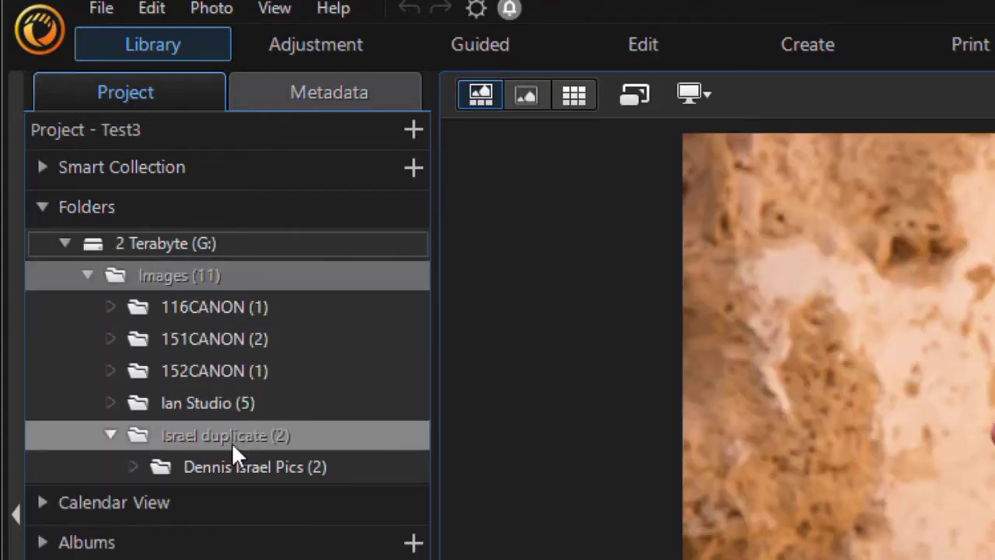
Step: View the 152CANON, 151CANON and Israel duplicate folders, end on 152CANON's sailboat, and collapse the tree
click(267, 372)
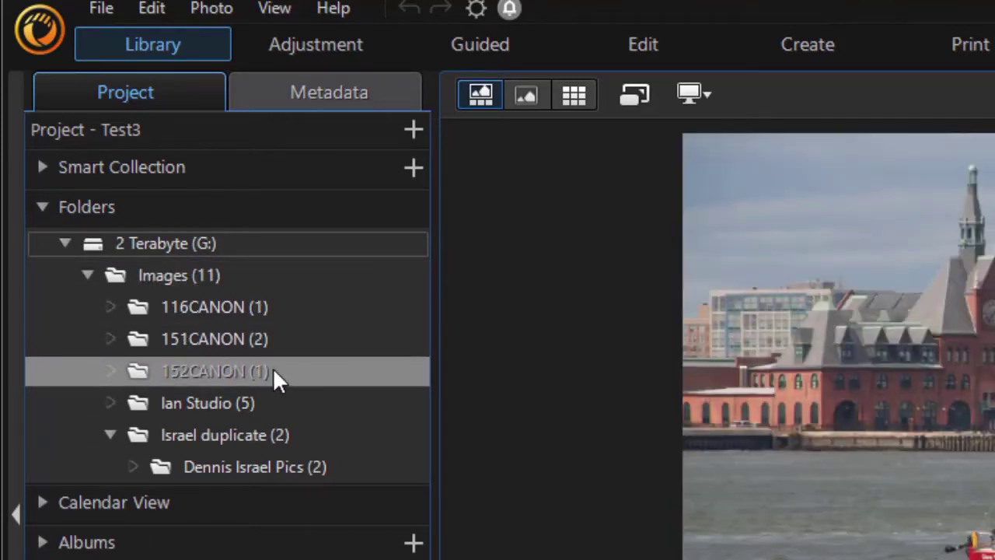
ctrl+click(284, 340)
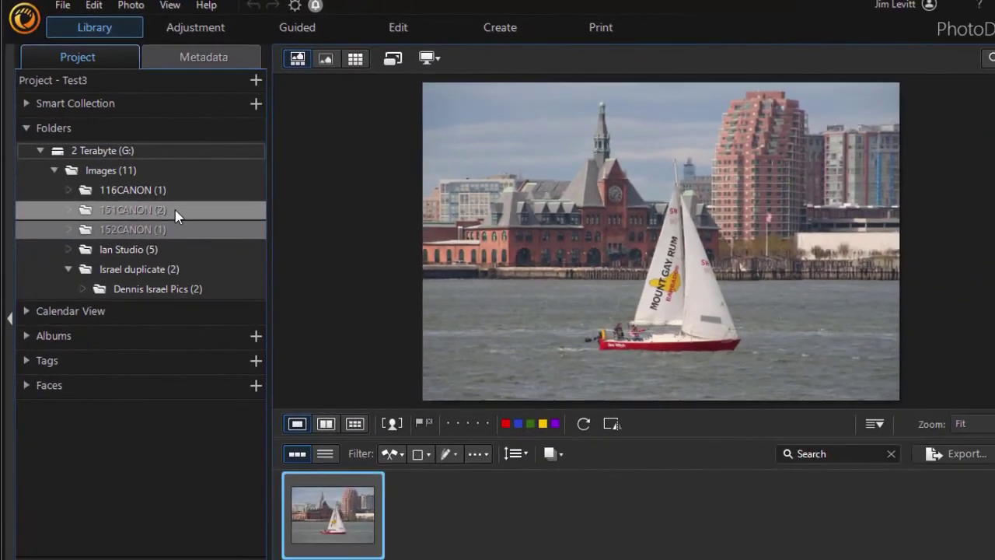
click(176, 215)
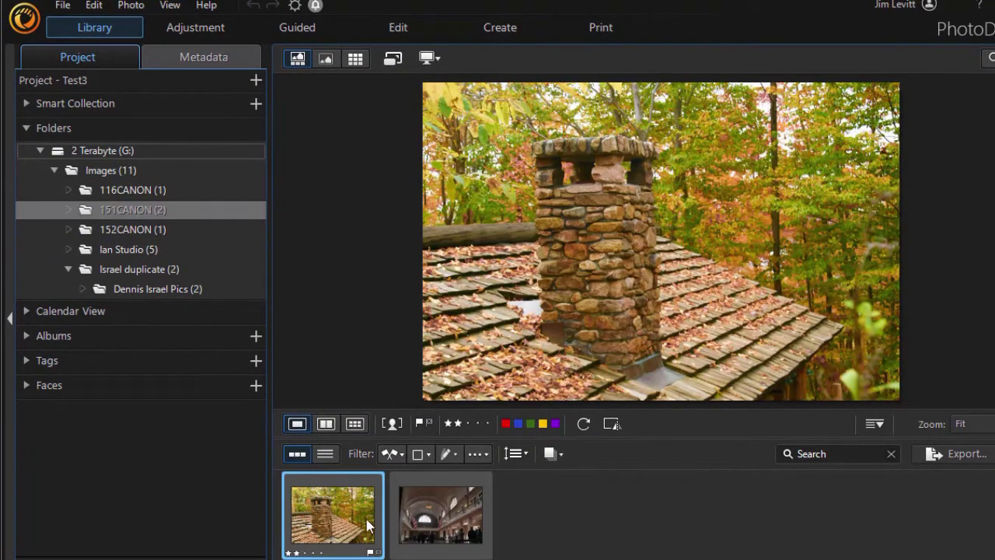
click(165, 270)
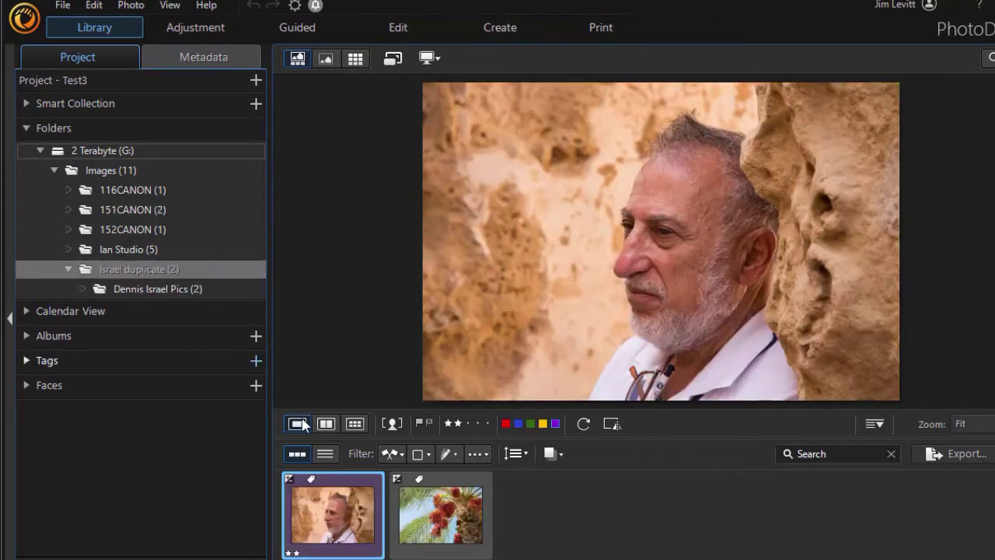
click(147, 229)
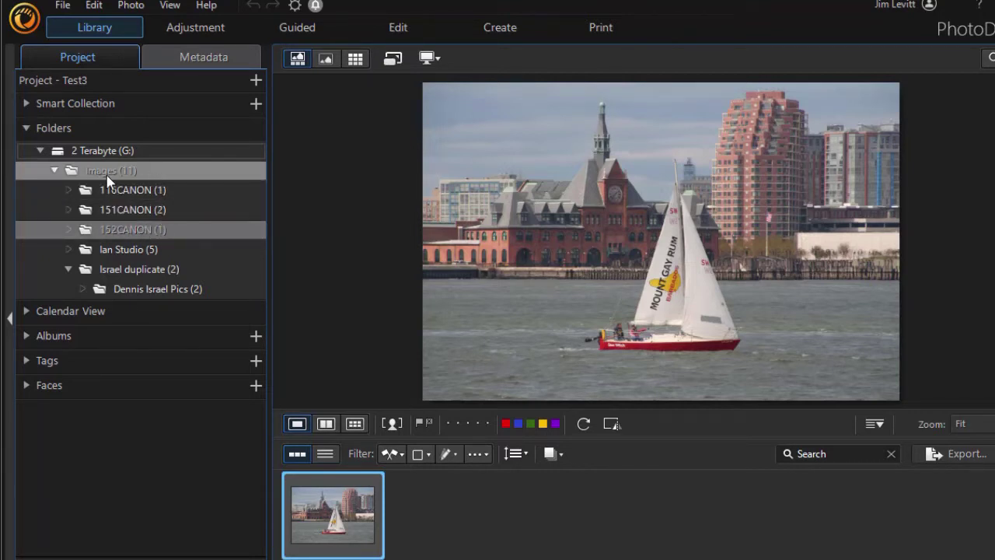
click(41, 152)
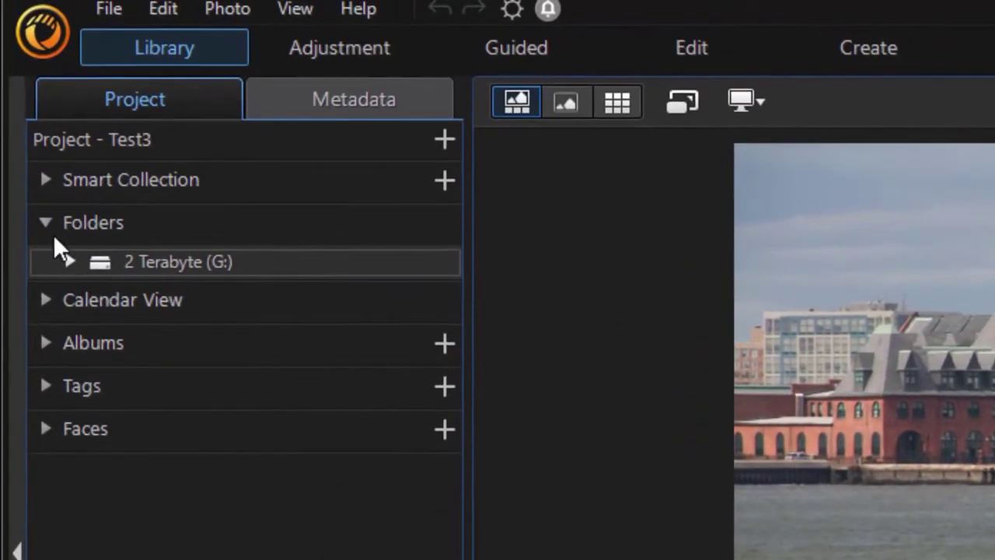
Step: Collapse Folders, then view the 2006, 2012 and 2018 photos in Calendar View before folding it away
click(45, 222)
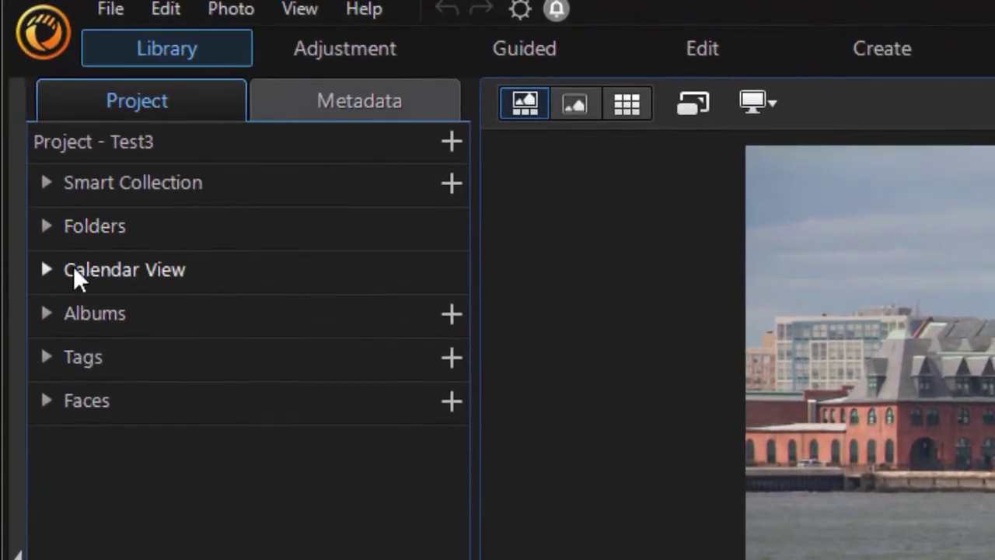
click(49, 271)
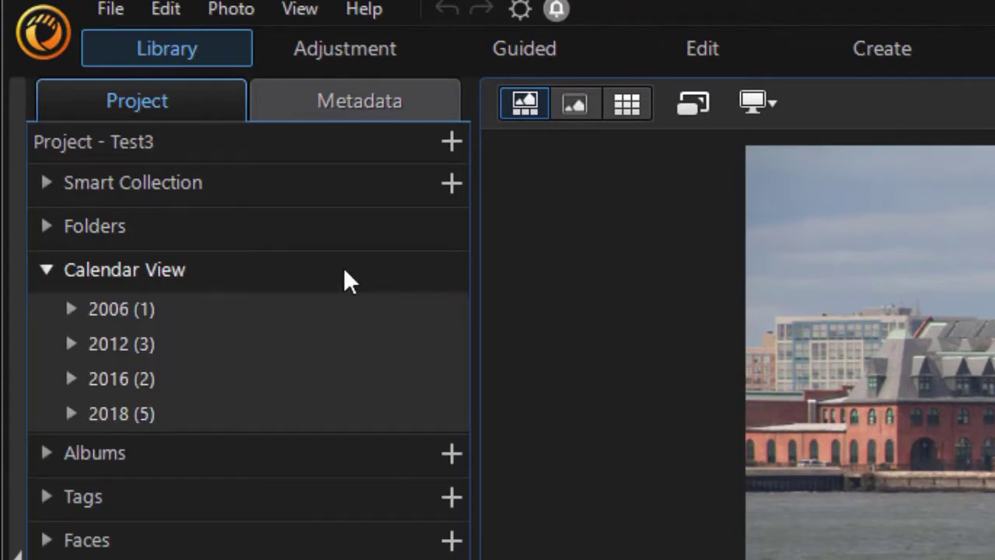
click(292, 318)
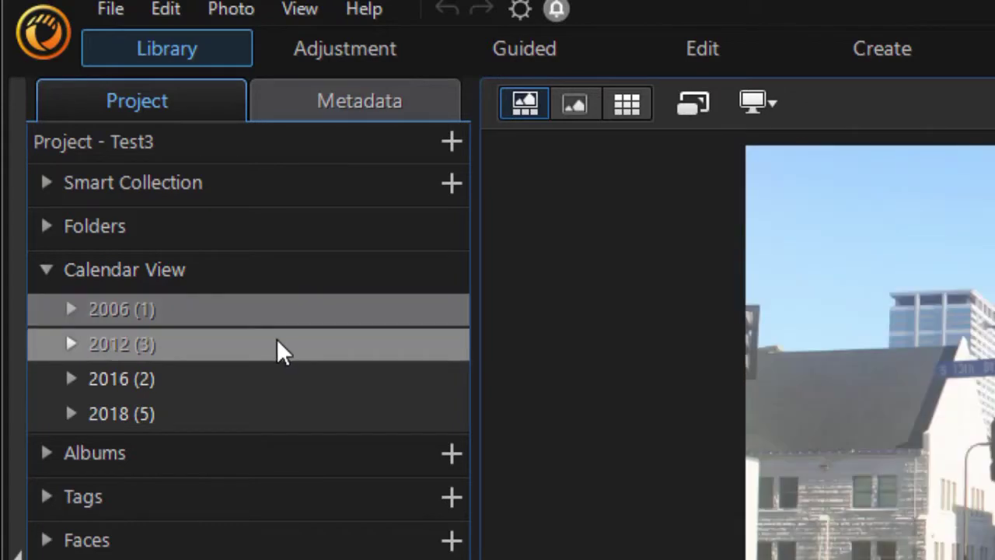
click(277, 340)
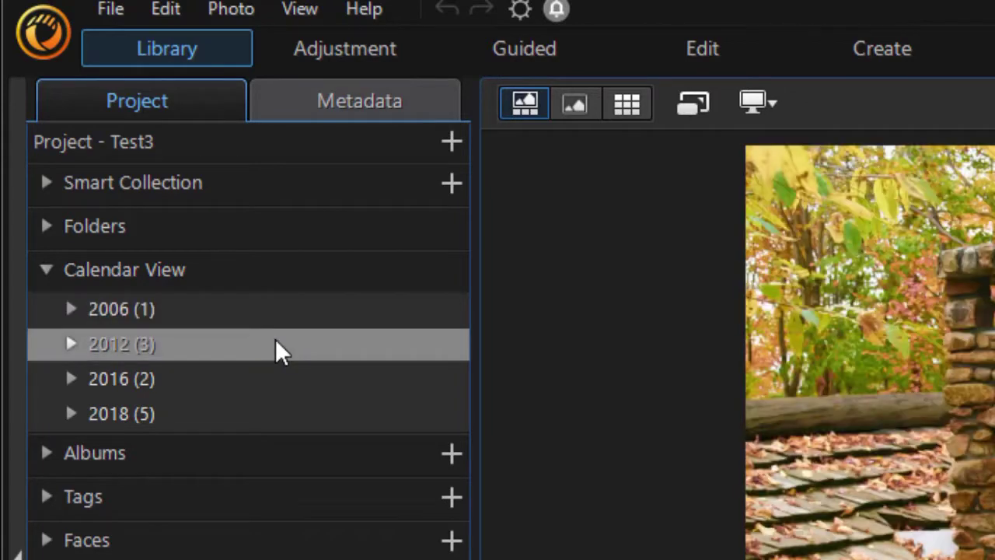
click(262, 416)
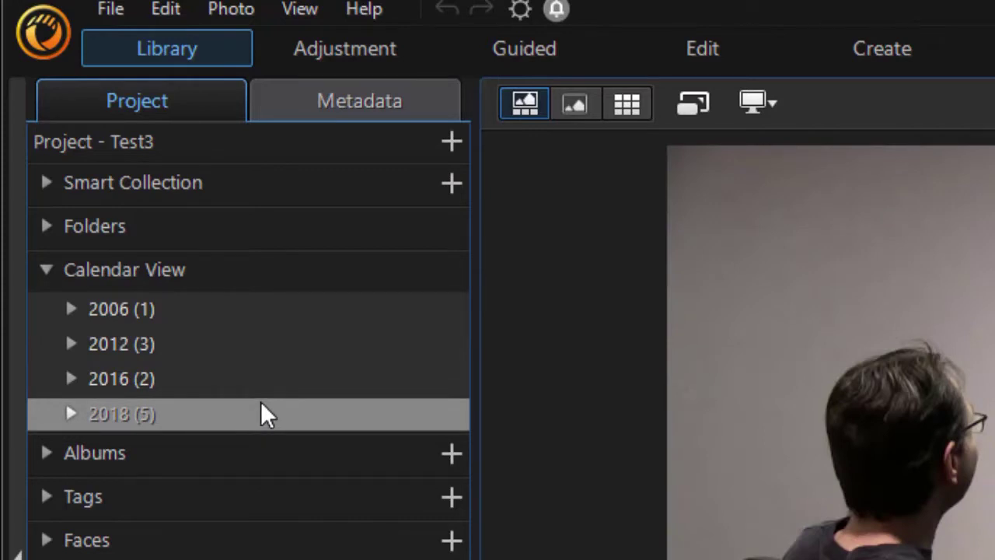
click(46, 270)
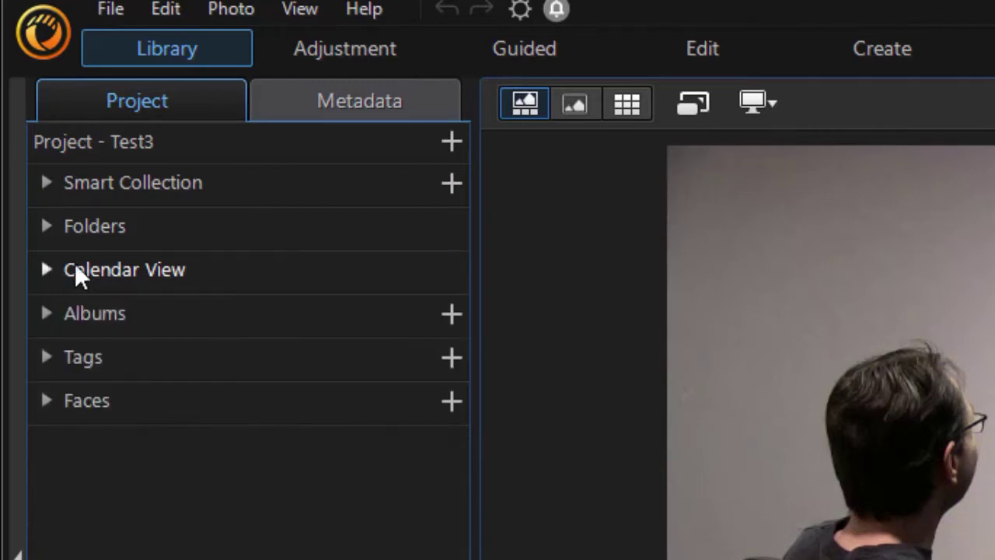
Step: Check the photos currently in the test album, then fold the Albums list away
click(50, 311)
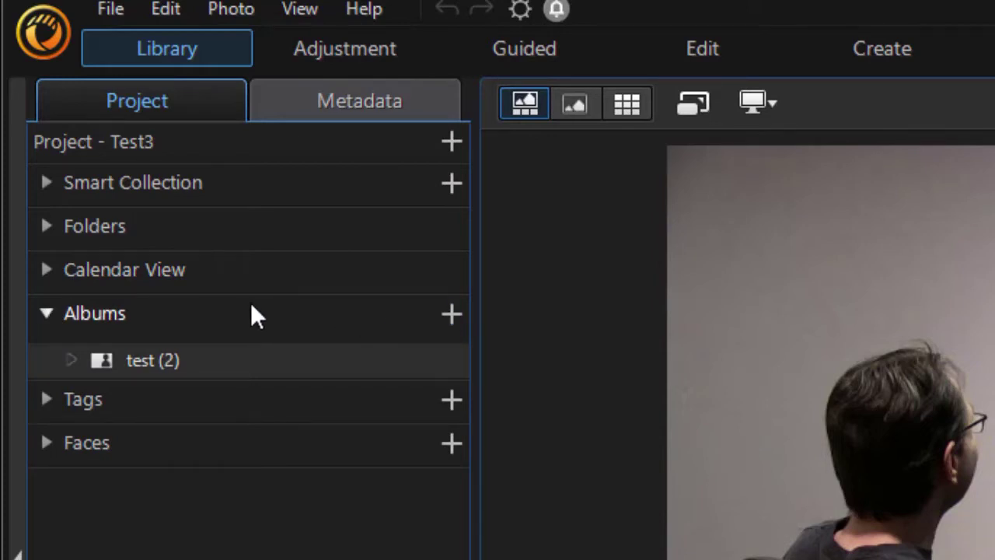
click(224, 362)
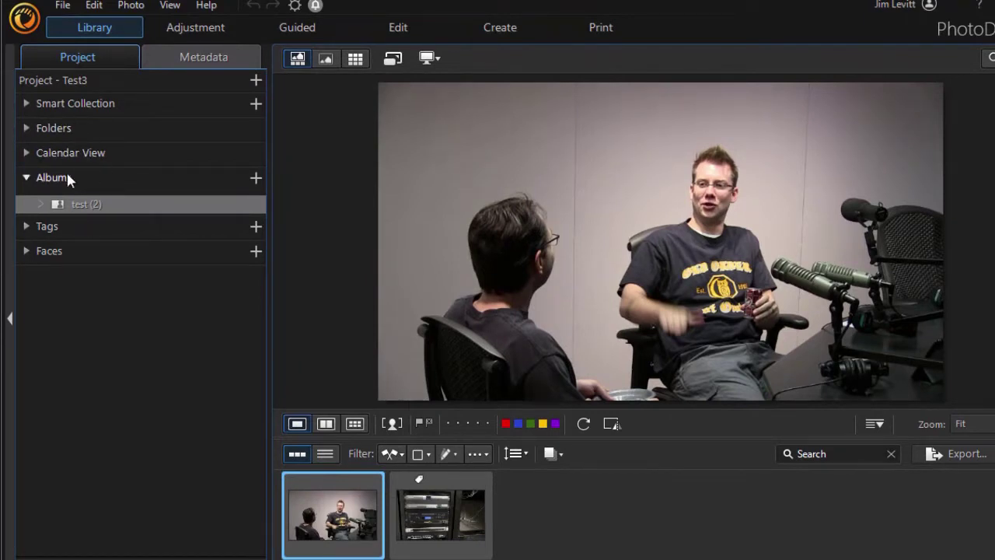
click(67, 176)
Step: From All Photos, drag the sailboat thumbnail onto the test album, then collapse Albums and Smart Collection
click(58, 106)
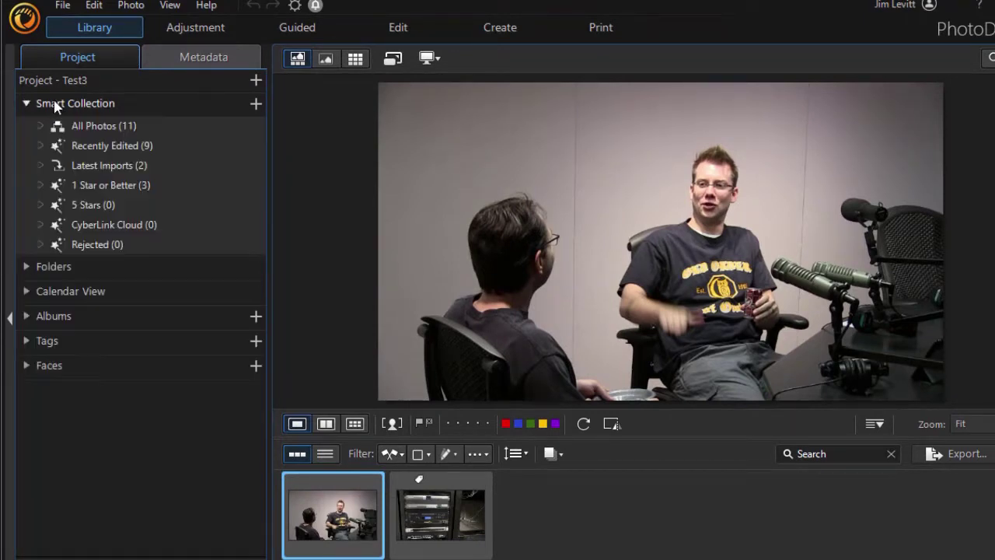
click(118, 129)
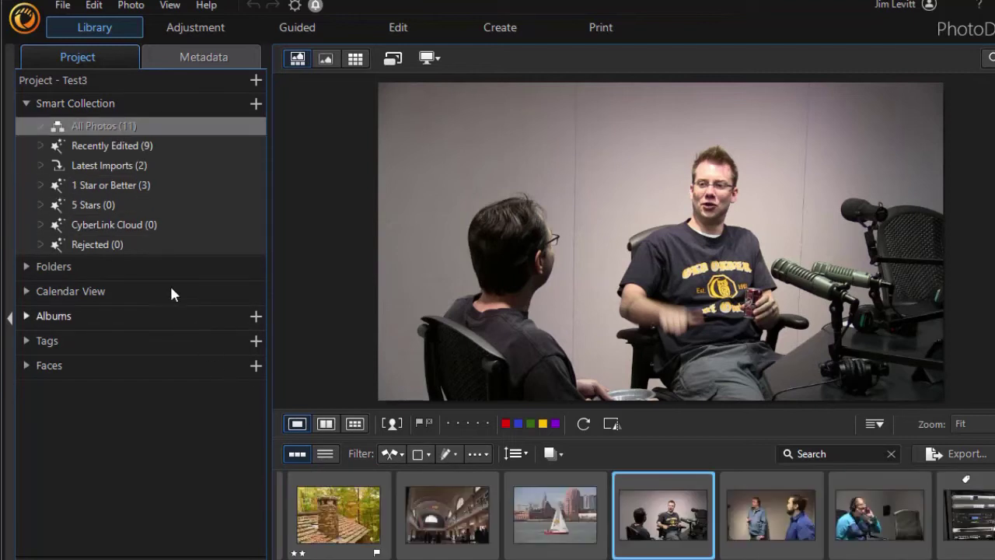
click(29, 313)
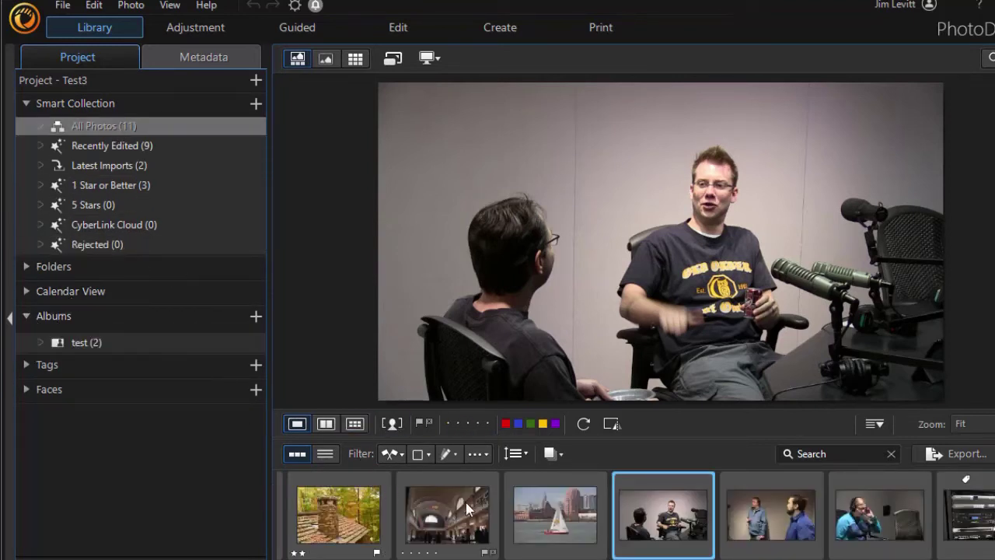
drag(566, 519, 194, 333)
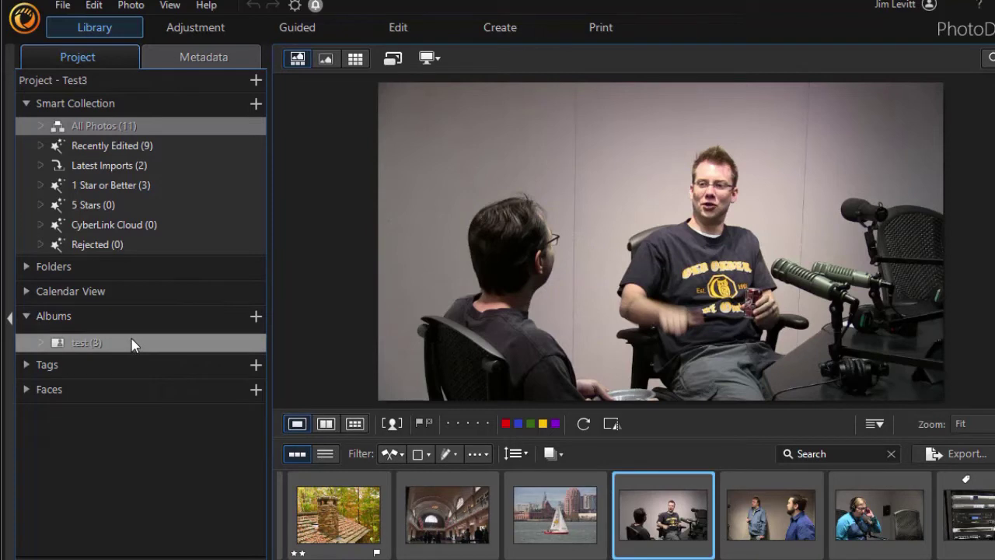
click(28, 311)
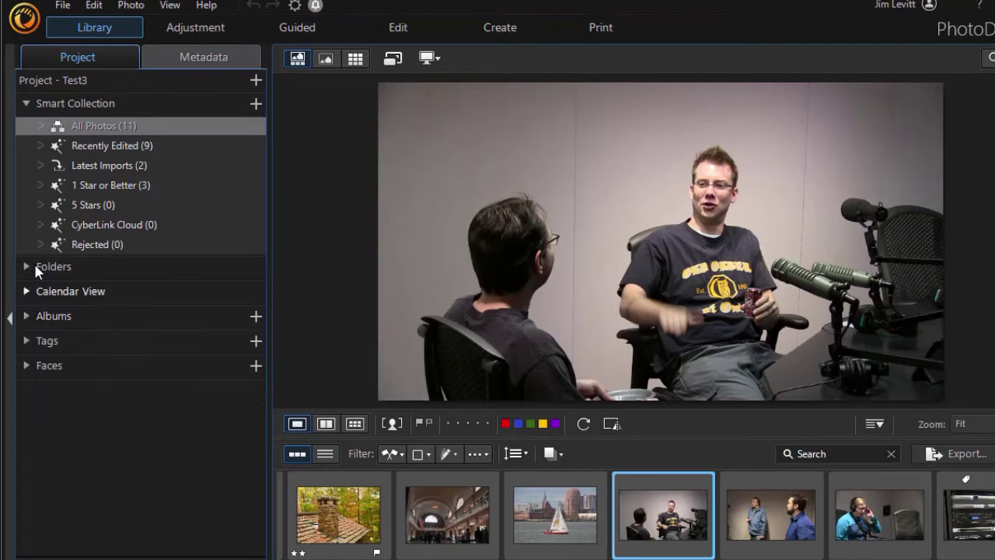
click(26, 104)
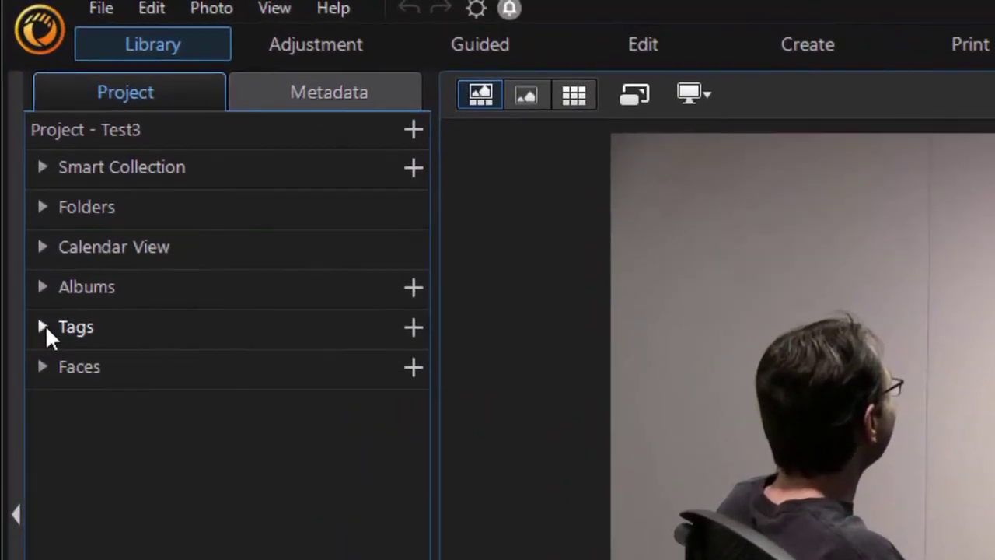
Step: In Tags, view the Studio hardware photo, then the two Israel photos, and collapse Tags
click(44, 327)
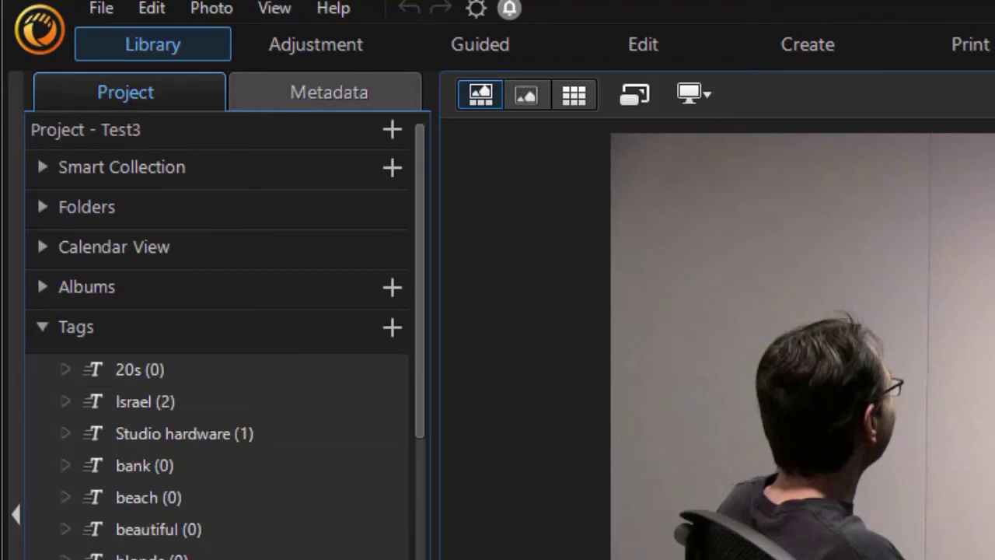
drag(425, 408, 402, 362)
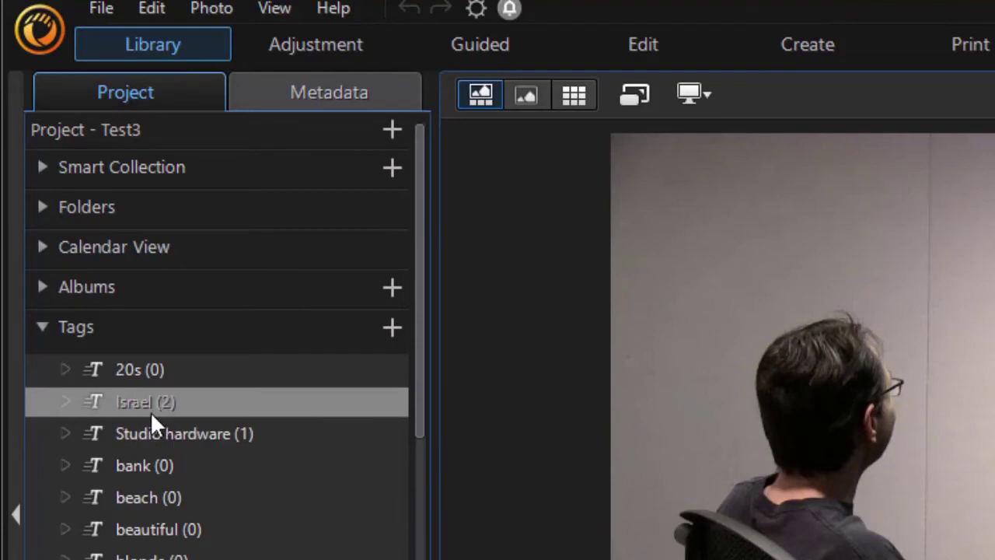
click(218, 435)
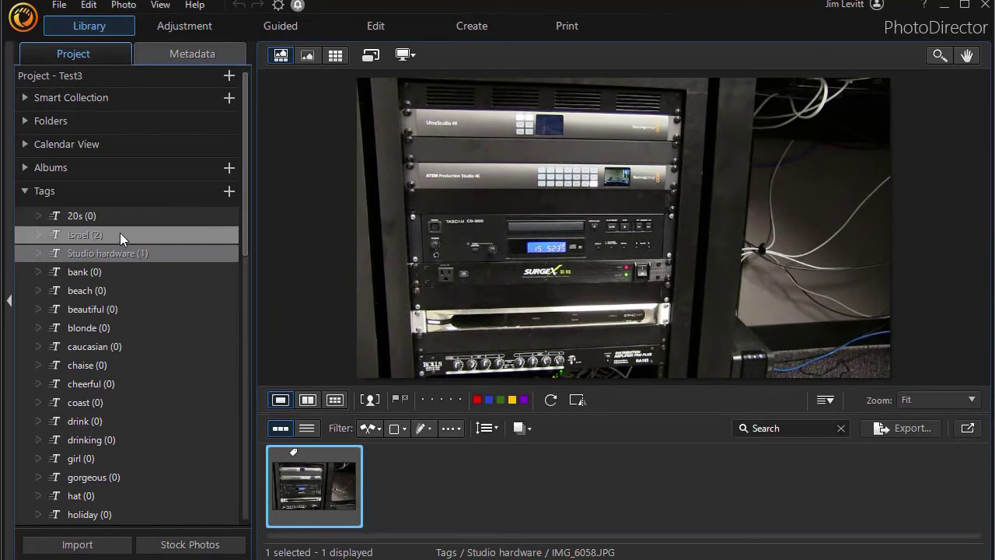
click(120, 235)
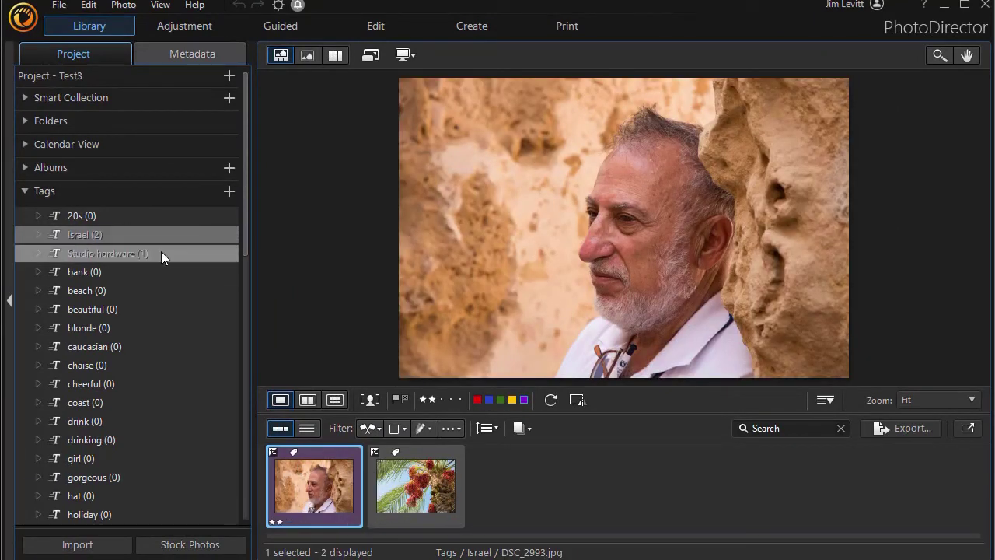
drag(245, 243, 242, 173)
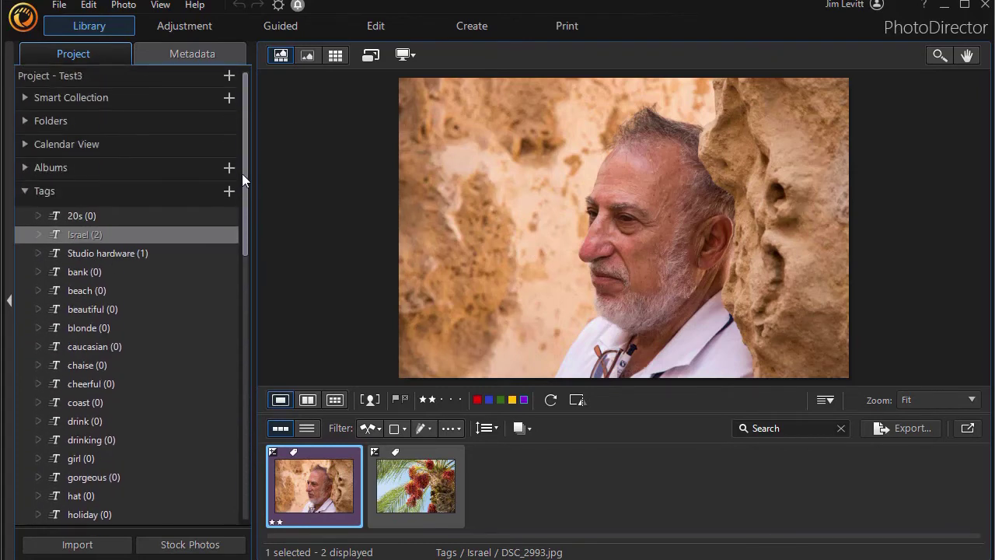
click(25, 192)
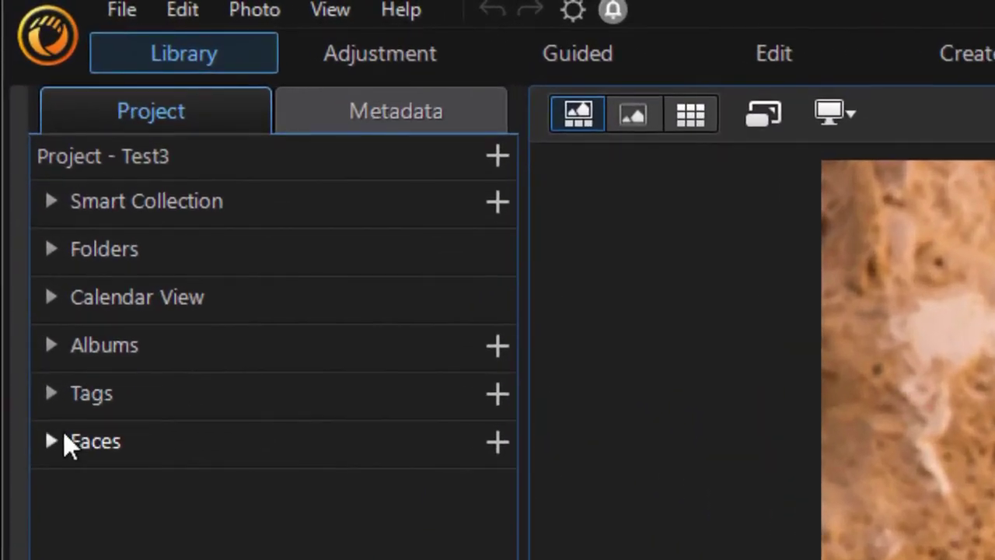
Step: Expand Faces and open the named person's single photo of two men against a grey wall
click(56, 434)
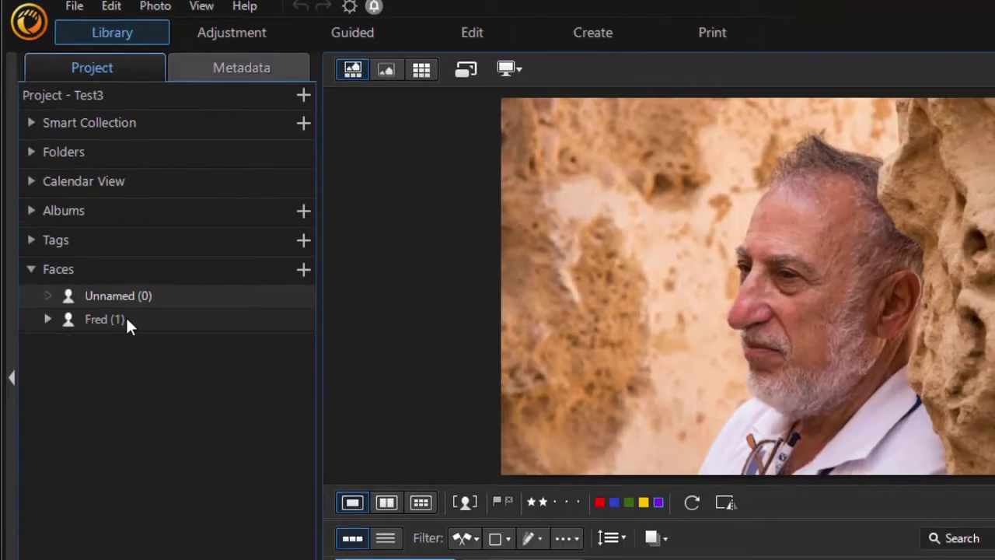
click(207, 526)
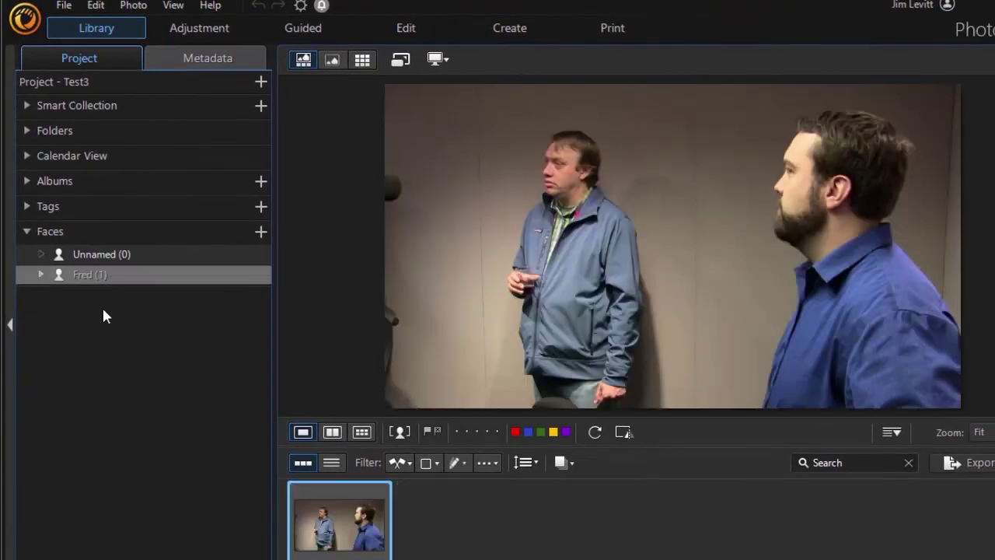